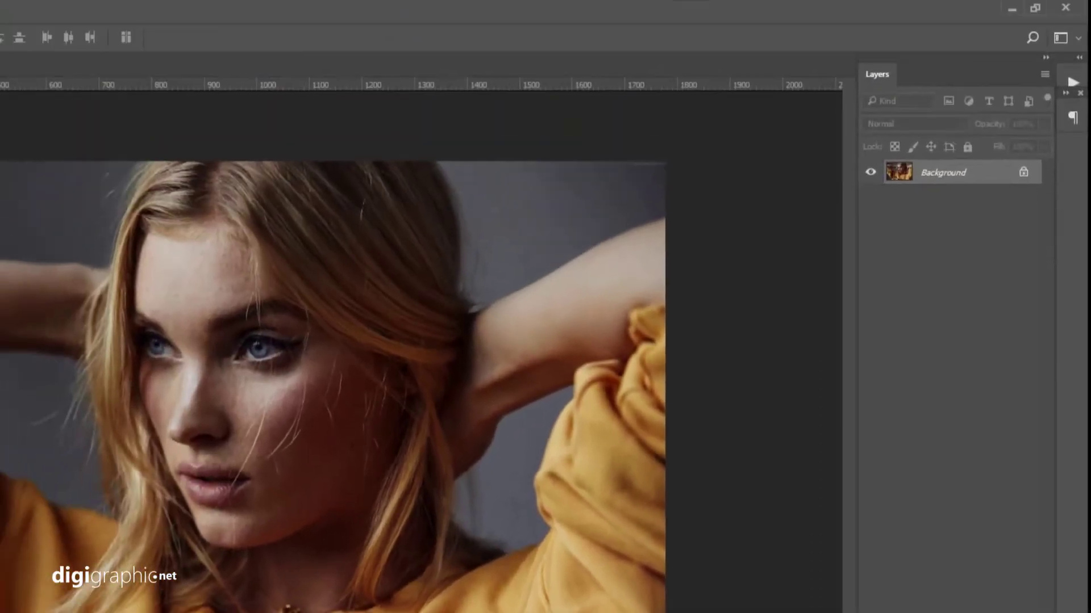
Add a new empty layer above the photo and set the foreground colour to orange ff803b
{"action": "left_click", "coordinate": [997, 604]}
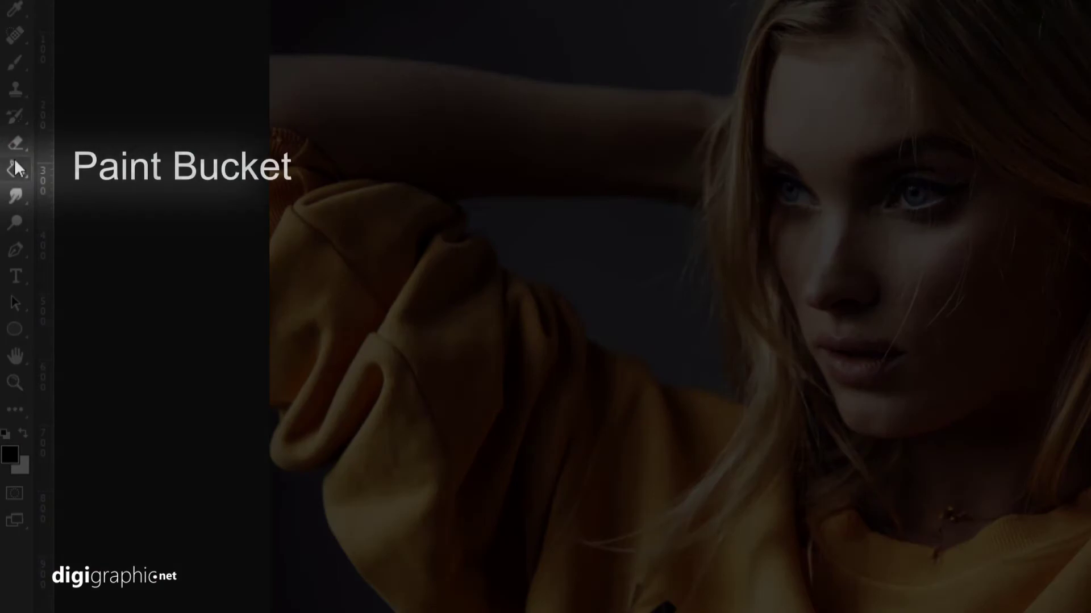
{"action": "left_click", "coordinate": [15, 167]}
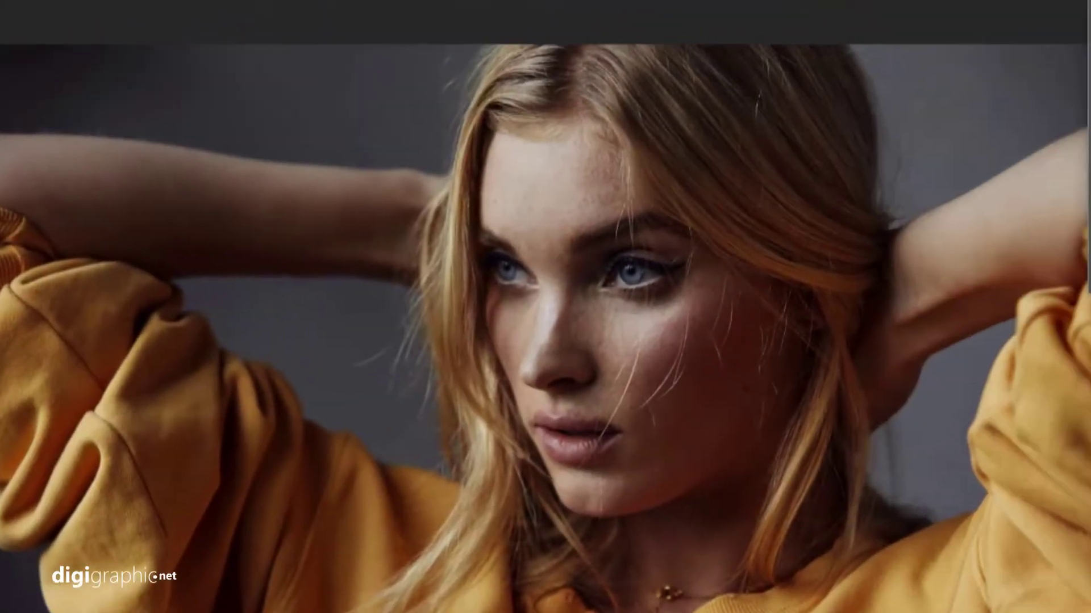
{"action": "left_click", "coordinate": [11, 456]}
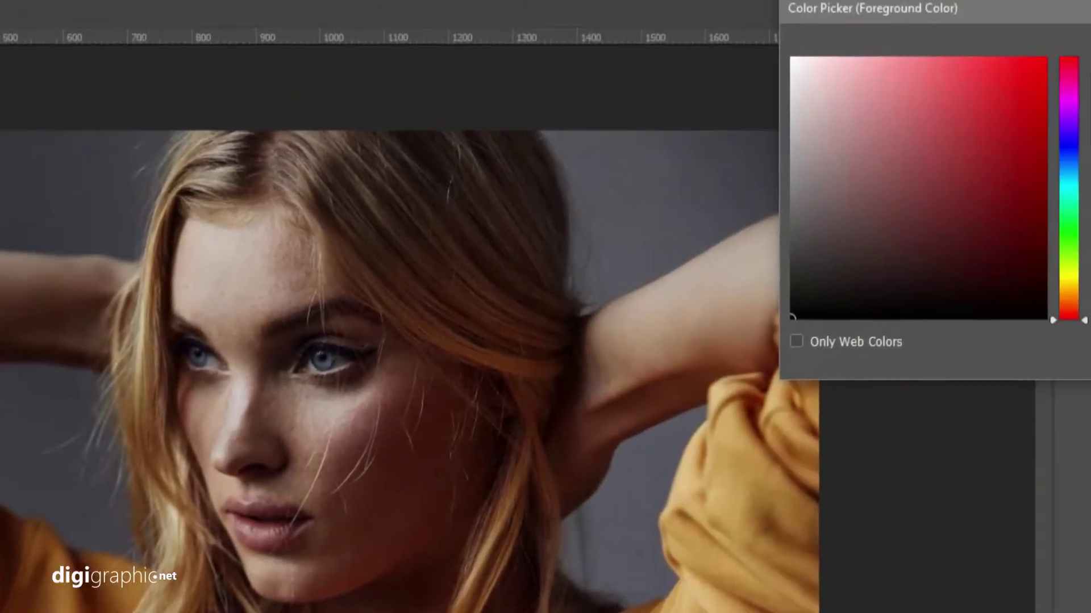
{"action": "type", "text": "ff803b"}
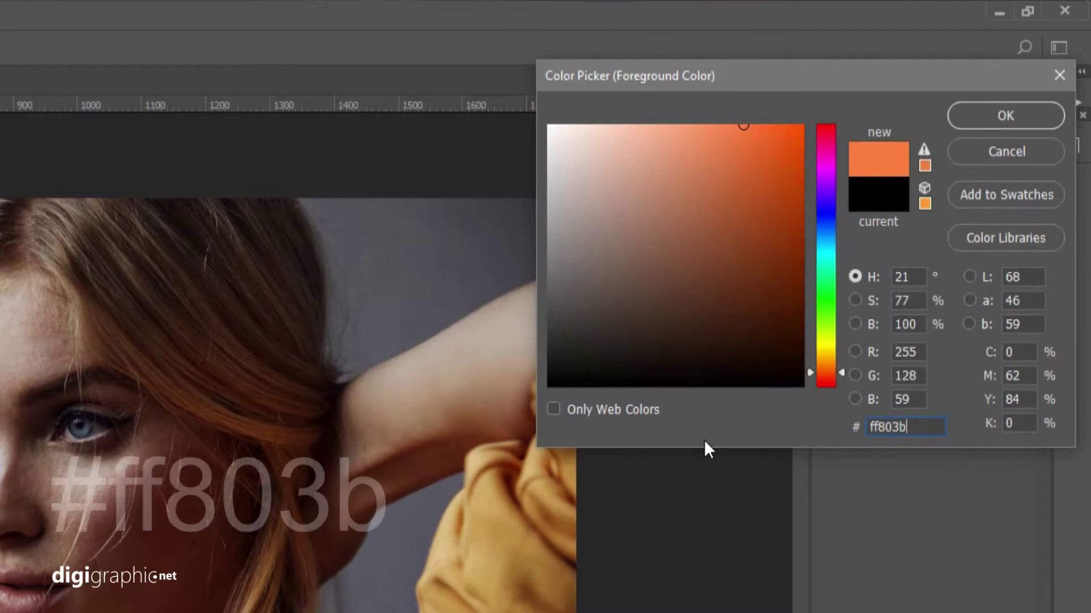
{"action": "left_click", "coordinate": [1008, 115]}
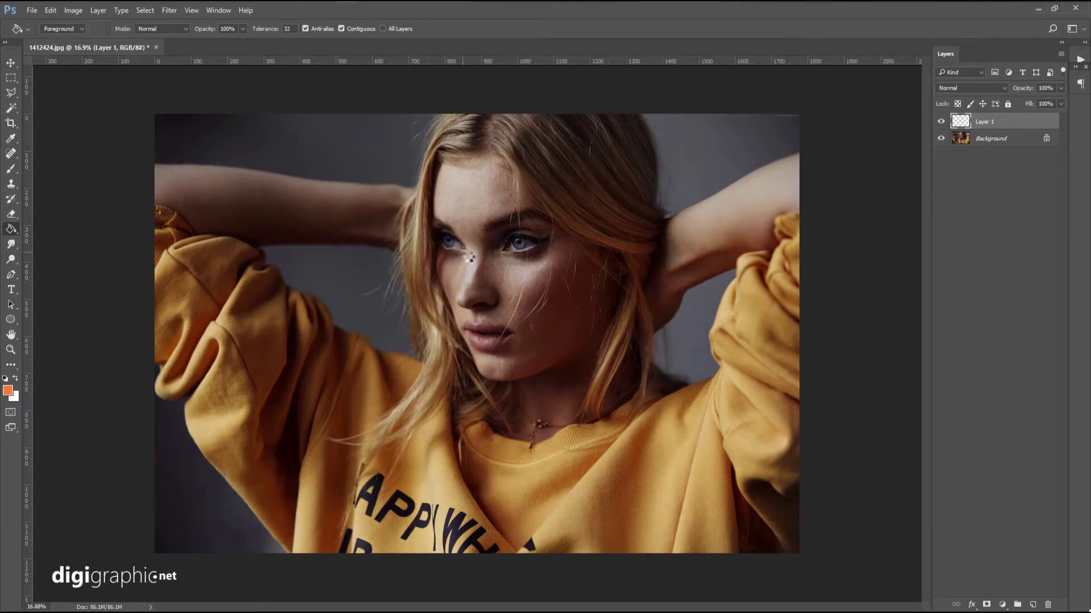
Fill the new layer with solid orange using the Paint Bucket
{"action": "left_click", "coordinate": [463, 251]}
{"action": "key", "text": "ctrl+z"}
{"action": "left_click", "coordinate": [462, 251]}
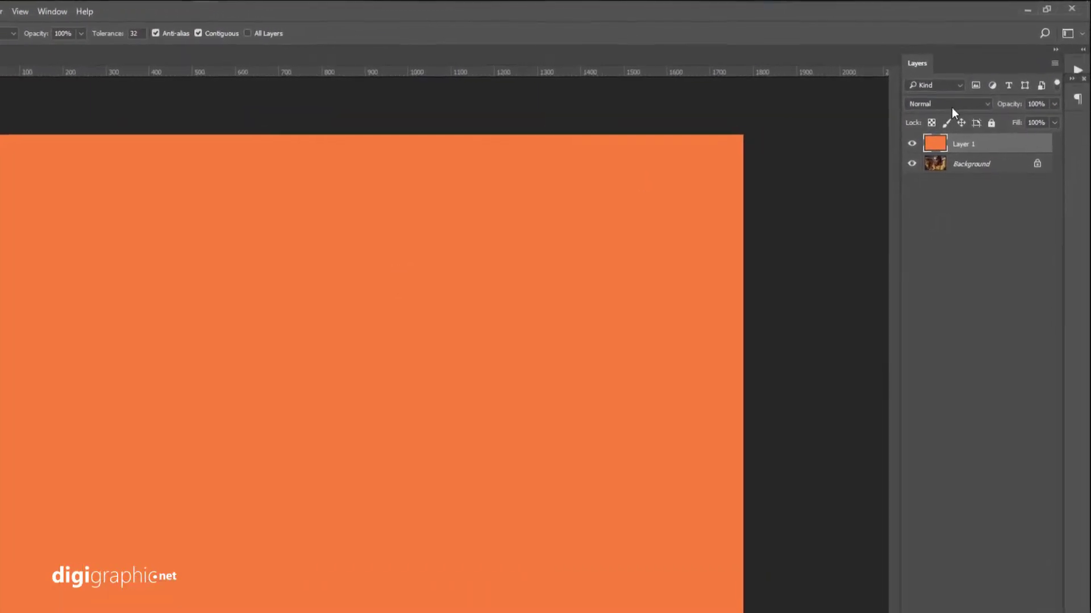
Blend the orange layer in Soft Light and lower its opacity to about 60%
{"action": "left_click", "coordinate": [950, 105]}
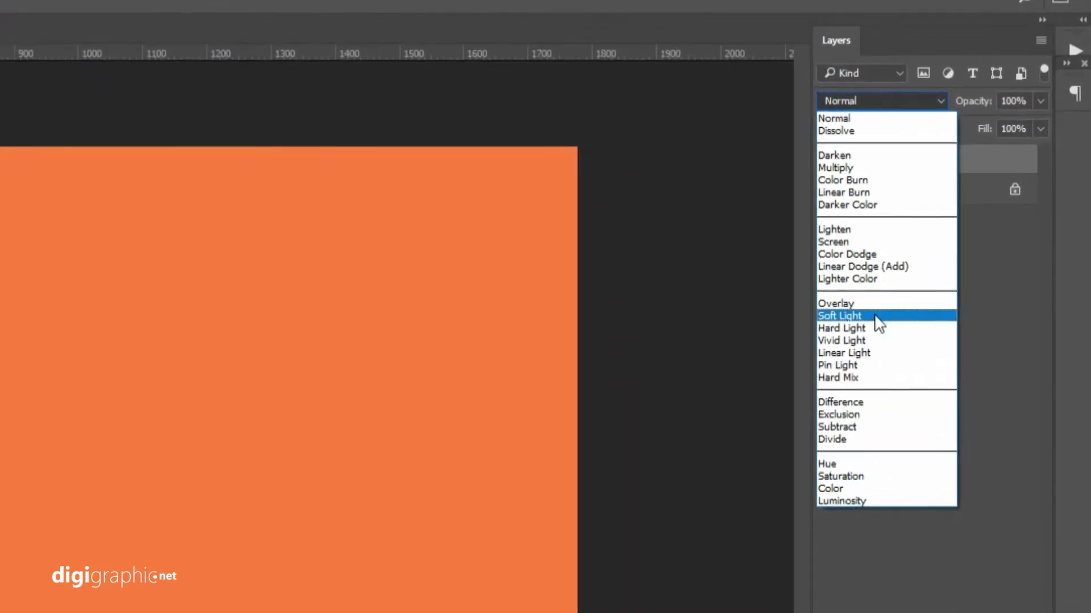
{"action": "left_click", "coordinate": [915, 304]}
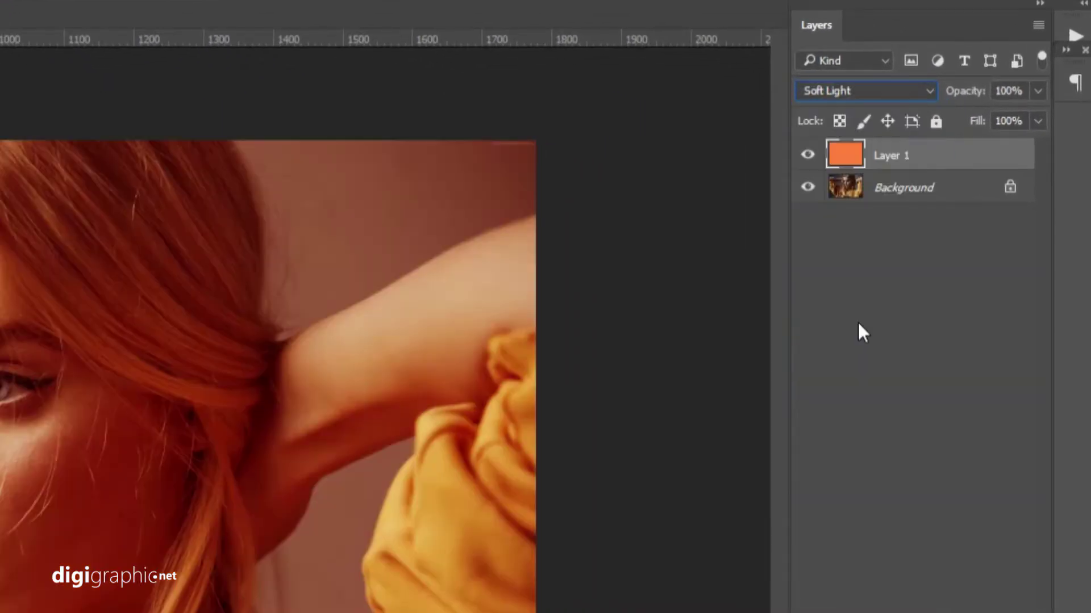
{"action": "left_click", "coordinate": [1038, 91]}
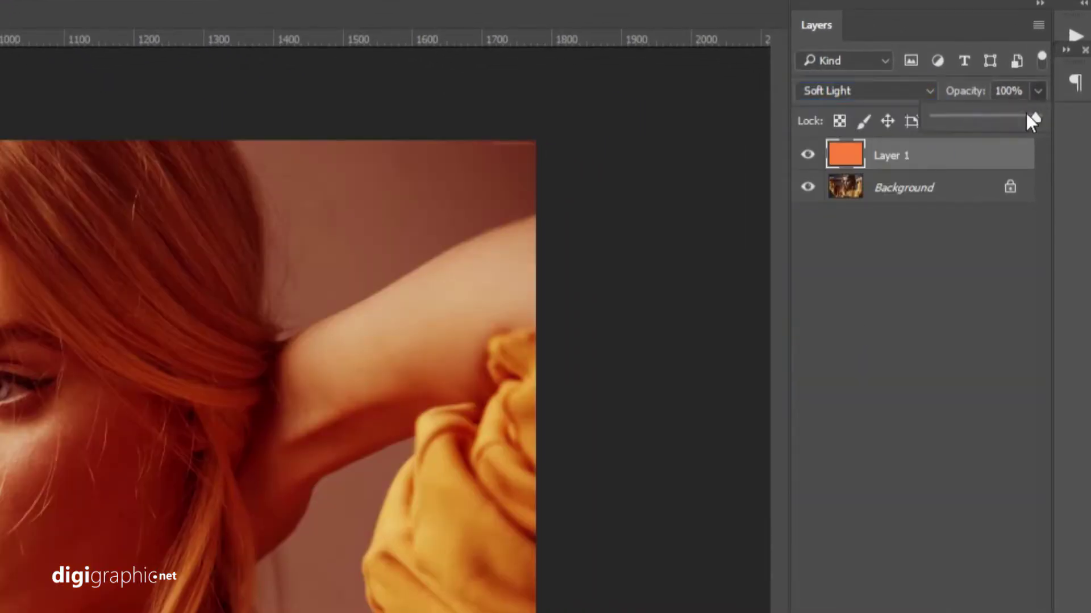
{"action": "left_click", "coordinate": [992, 113]}
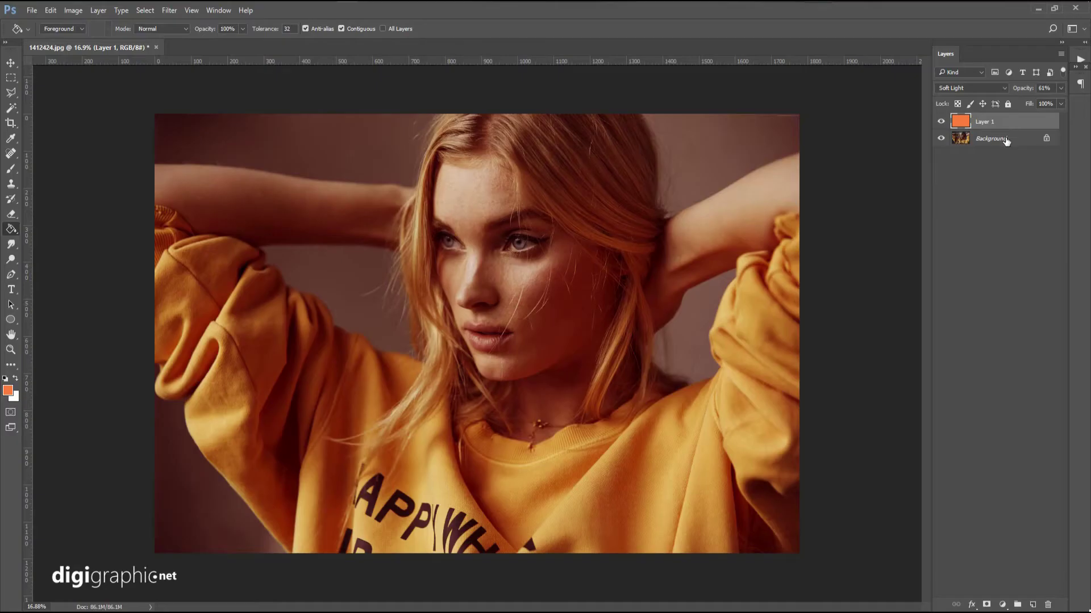
Select the Background layer and set up a 2520 px brush with 0% hardness
{"action": "left_click", "coordinate": [1006, 139]}
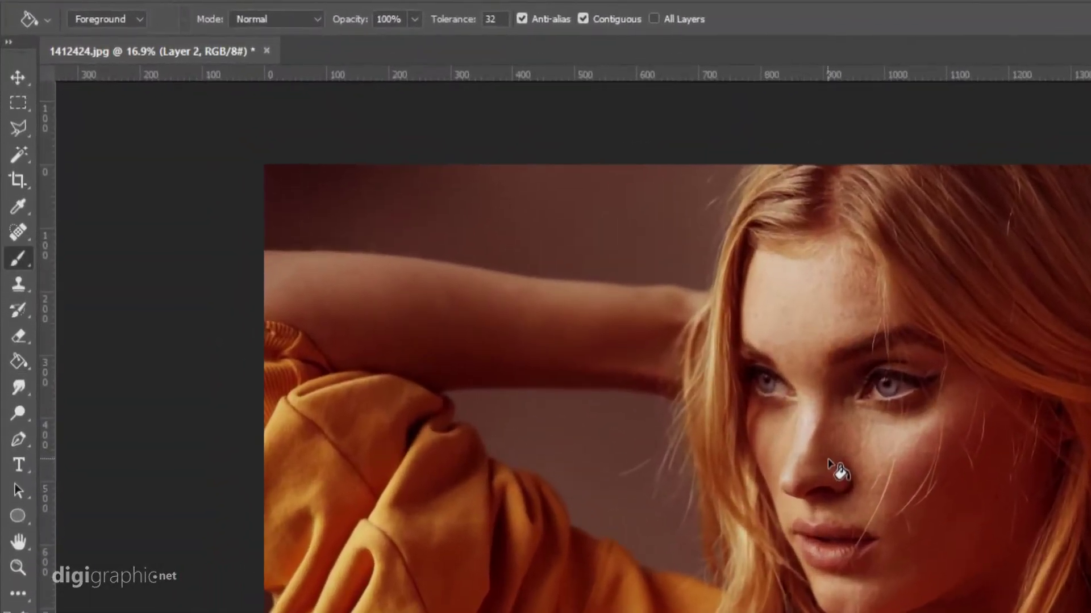
{"action": "key", "text": "b"}
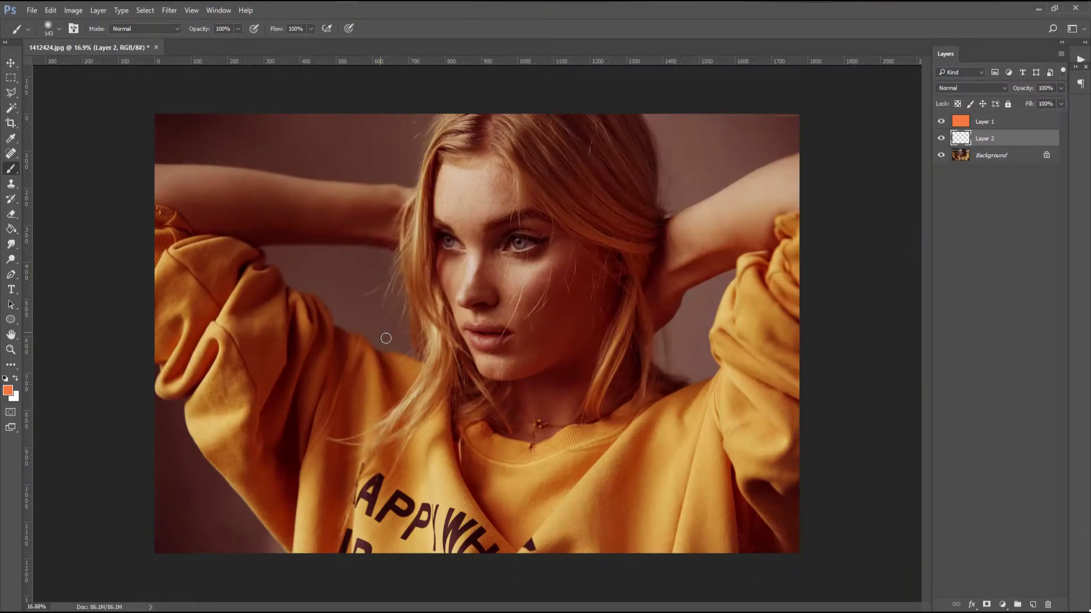
{"action": "right_click", "coordinate": [387, 338]}
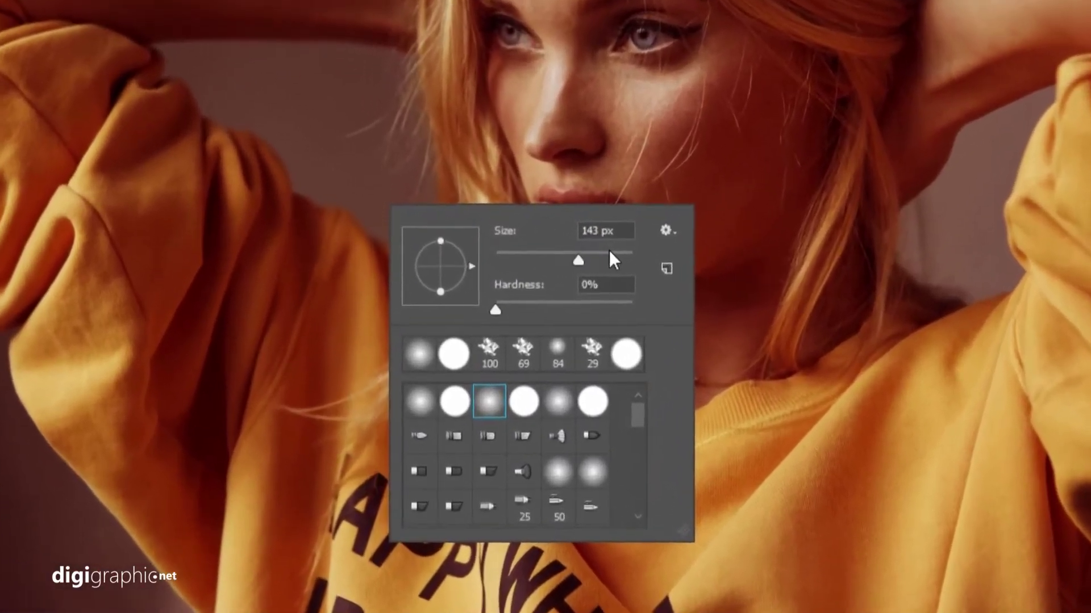
{"action": "left_click", "coordinate": [610, 252]}
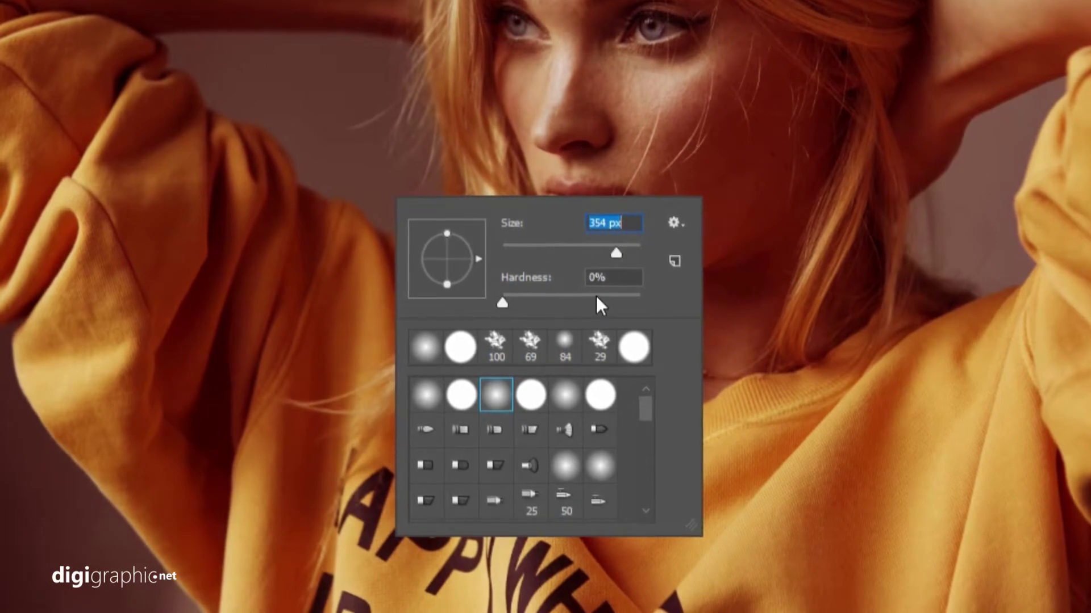
{"action": "left_click", "coordinate": [607, 295]}
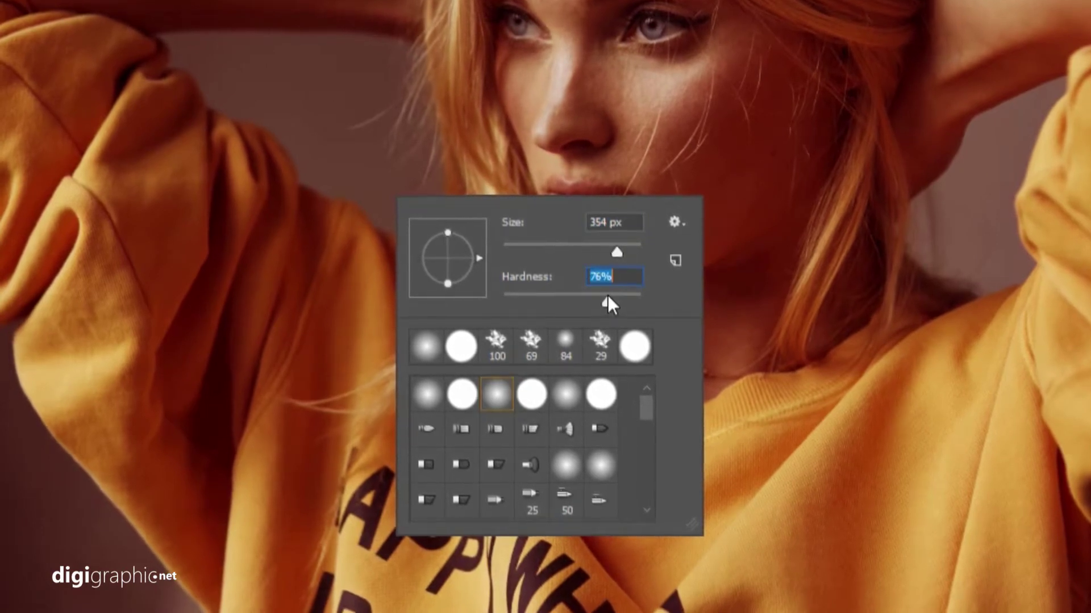
{"action": "left_click_drag", "start_coordinate": [608, 295], "coordinate": [510, 300]}
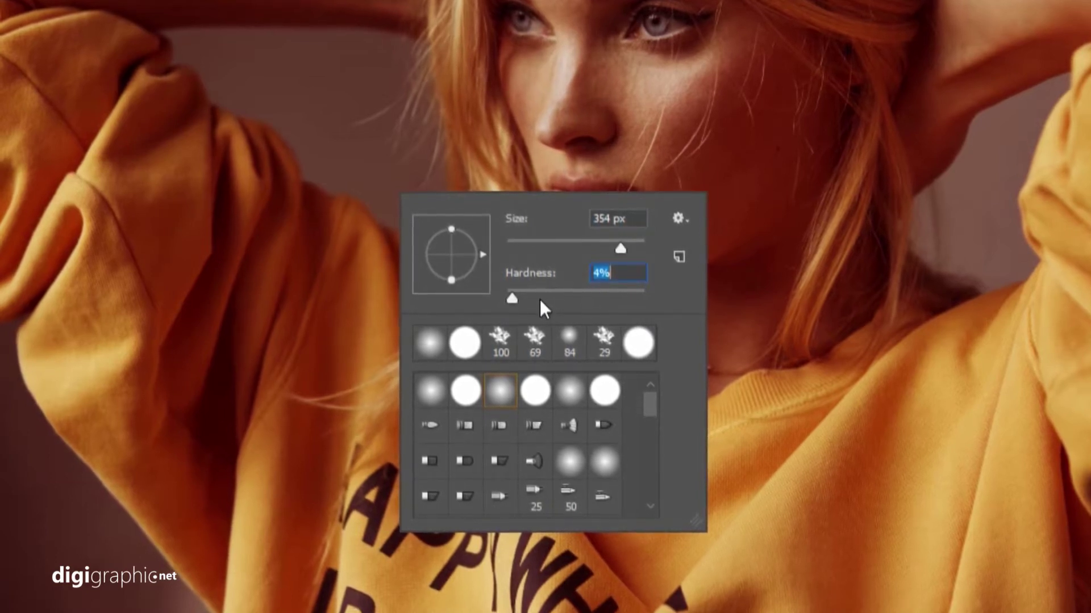
{"action": "left_click_drag", "start_coordinate": [512, 297], "coordinate": [475, 296]}
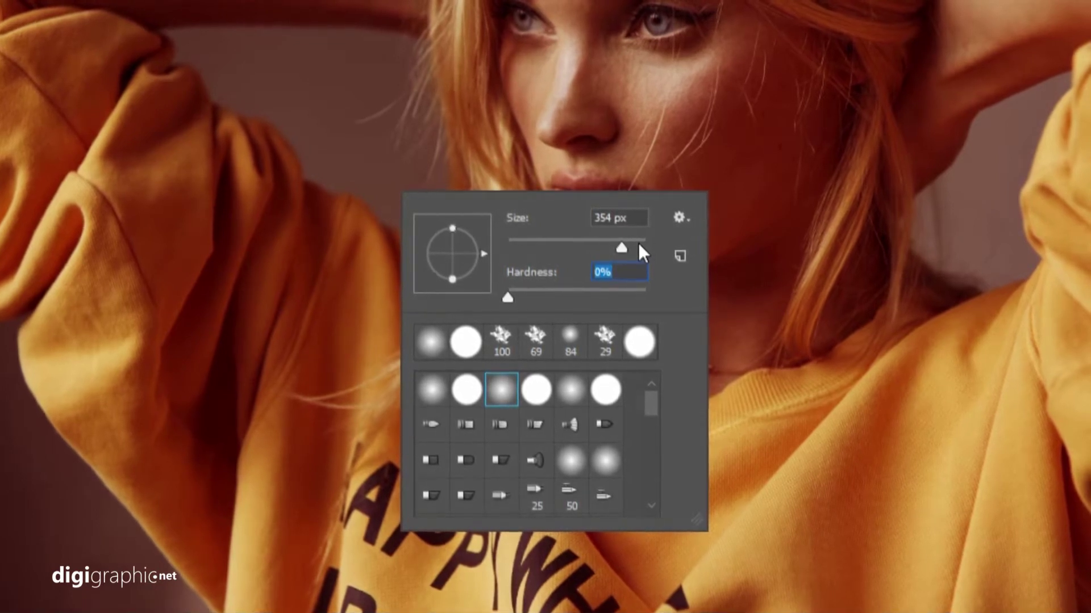
{"action": "left_click", "coordinate": [639, 242]}
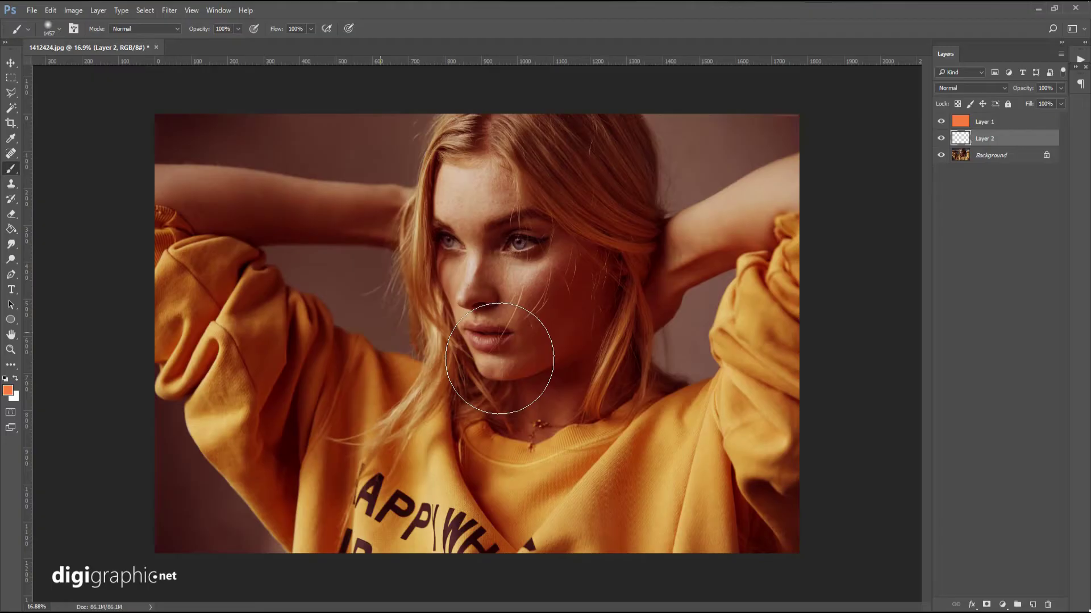
Paint a big soft orange spot near the face and open Layer 2's blending modes
{"action": "left_click", "coordinate": [435, 302]}
{"action": "left_click", "coordinate": [10, 63]}
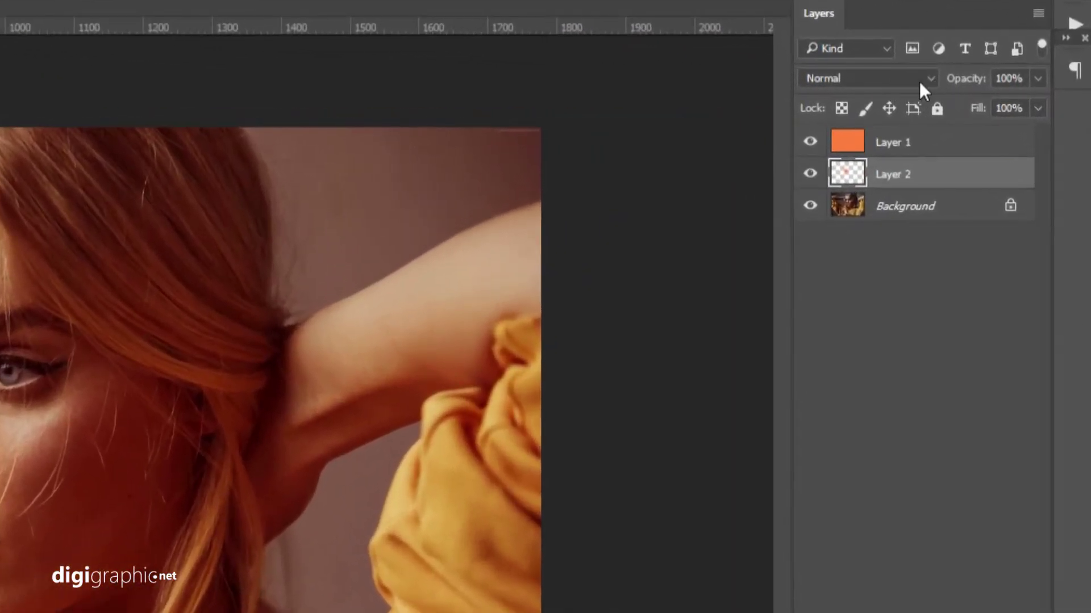
{"action": "left_click", "coordinate": [921, 81]}
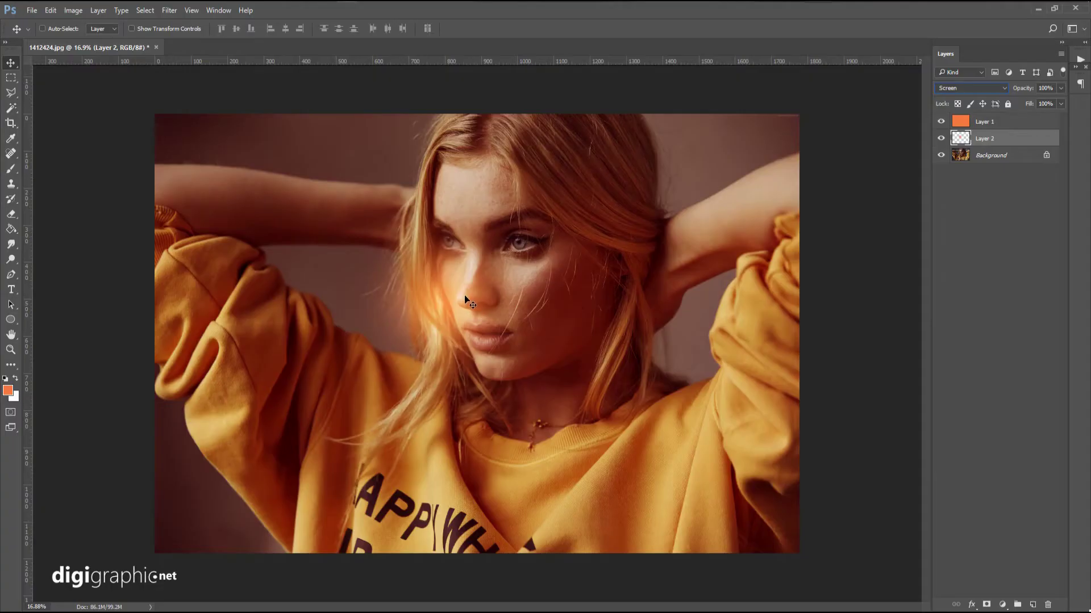
Duplicate the orange flare to the left and toward the right shoulder
{"action": "left_click_drag", "start_coordinate": [477, 297], "coordinate": [439, 297]}
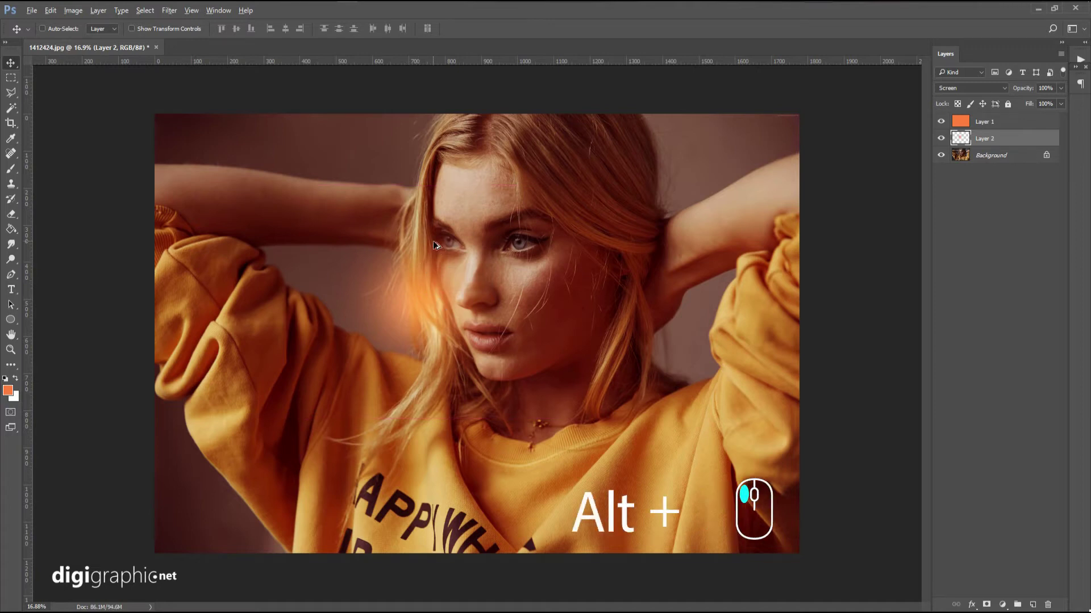
{"action": "mouse_move", "coordinate": [435, 264]}
{"action": "left_mouse_down", "text": "alt"}
{"action": "mouse_move", "coordinate": [718, 362]}
{"action": "mouse_move", "coordinate": [258, 402]}
{"action": "left_mouse_up", "text": "alt"}
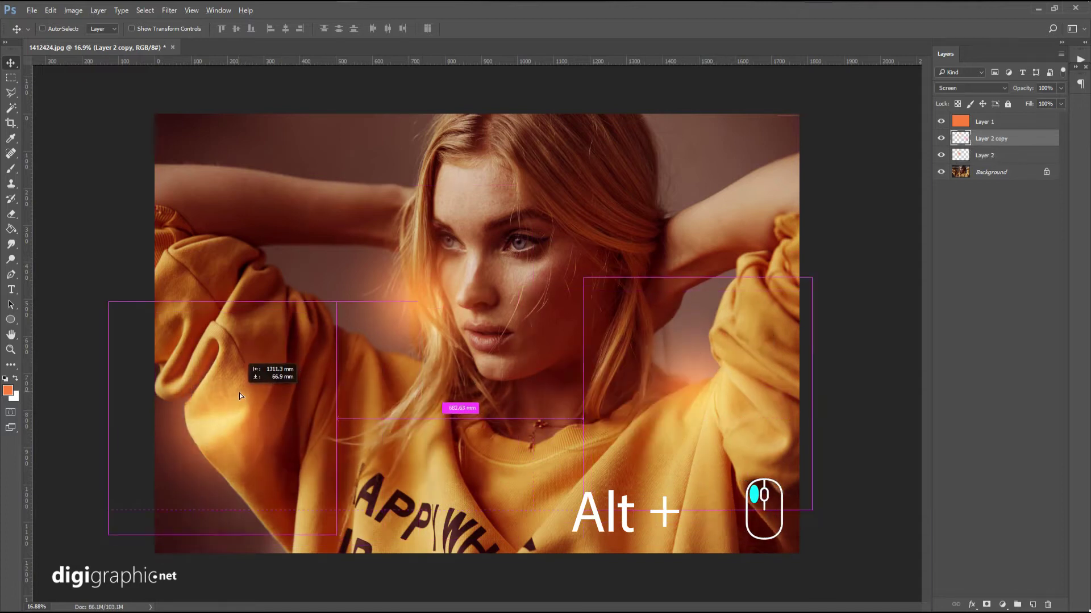
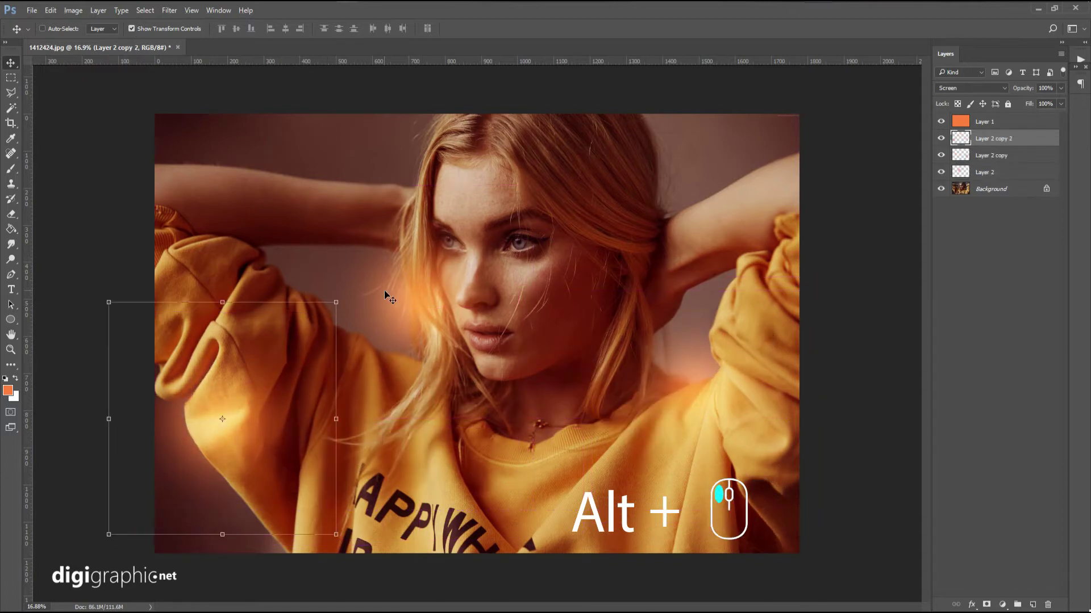
Enlarge two orange glow copies and position them across the portrait
{"action": "left_click_drag", "start_coordinate": [332, 312], "coordinate": [331, 328]}
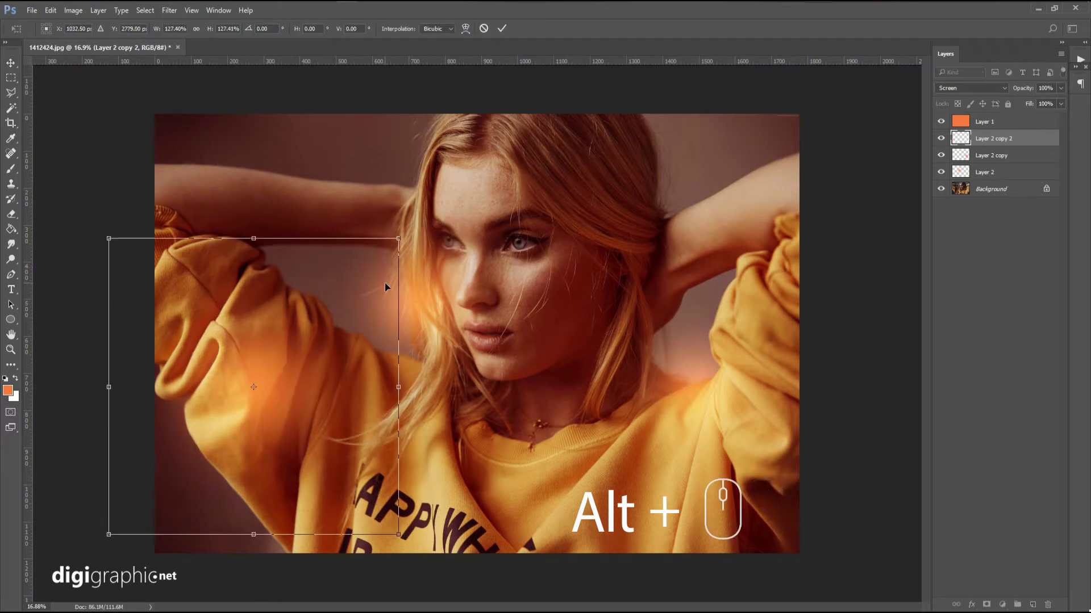
{"action": "mouse_move", "coordinate": [265, 352]}
{"action": "left_mouse_down"}
{"action": "mouse_move", "coordinate": [856, 148]}
{"action": "mouse_move", "coordinate": [308, 440]}
{"action": "left_mouse_up"}
{"action": "key", "text": "ctrl+t"}
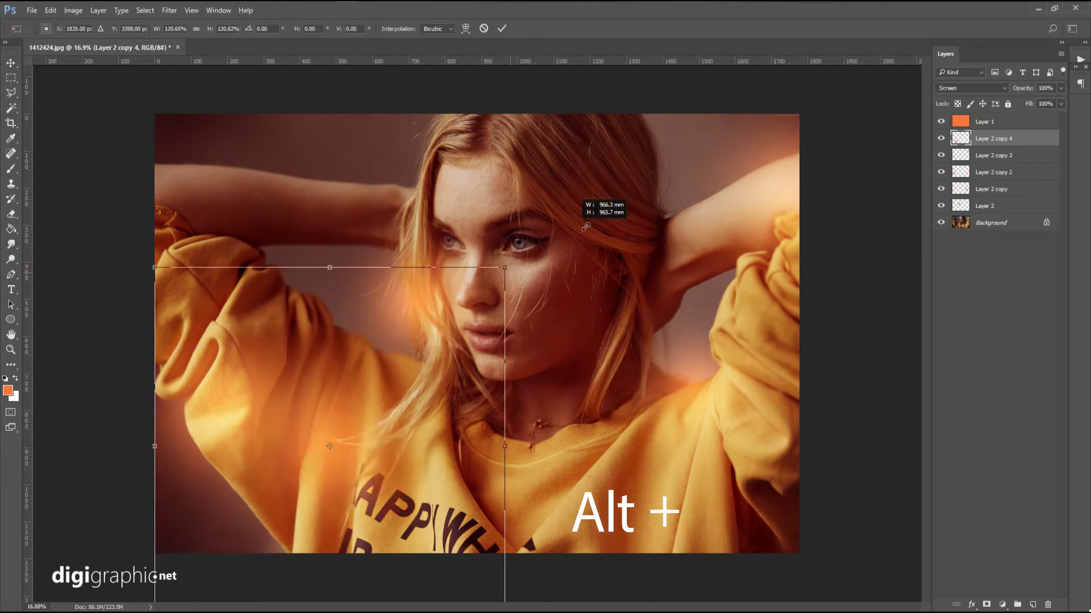
{"action": "mouse_move", "coordinate": [445, 328]}
{"action": "left_mouse_down"}
{"action": "mouse_move", "coordinate": [688, 162]}
{"action": "mouse_move", "coordinate": [770, 121]}
{"action": "left_mouse_up"}
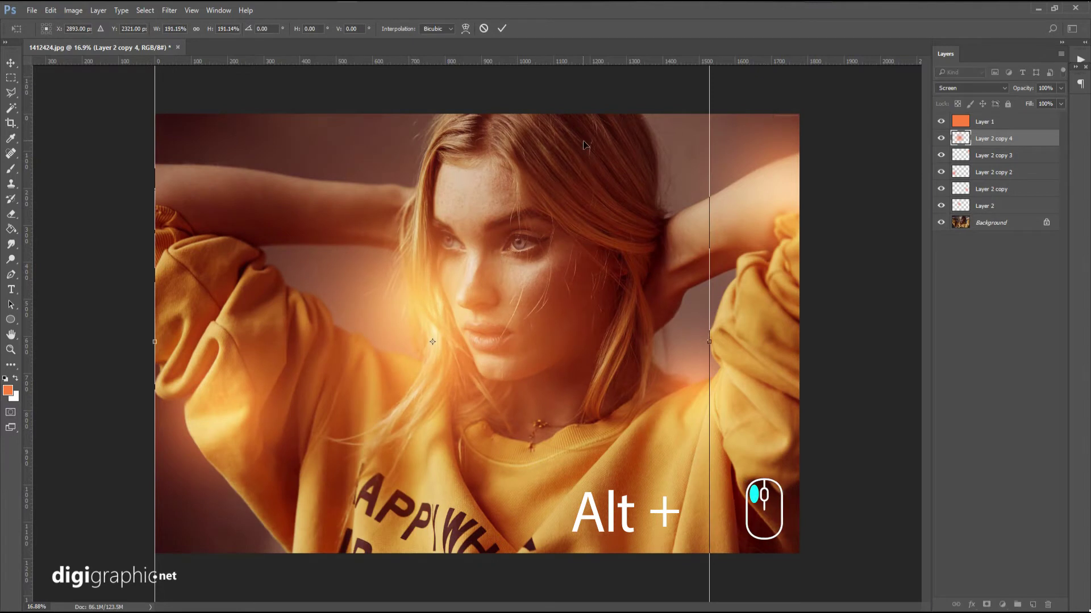
{"action": "left_click_drag", "start_coordinate": [584, 145], "coordinate": [437, 365]}
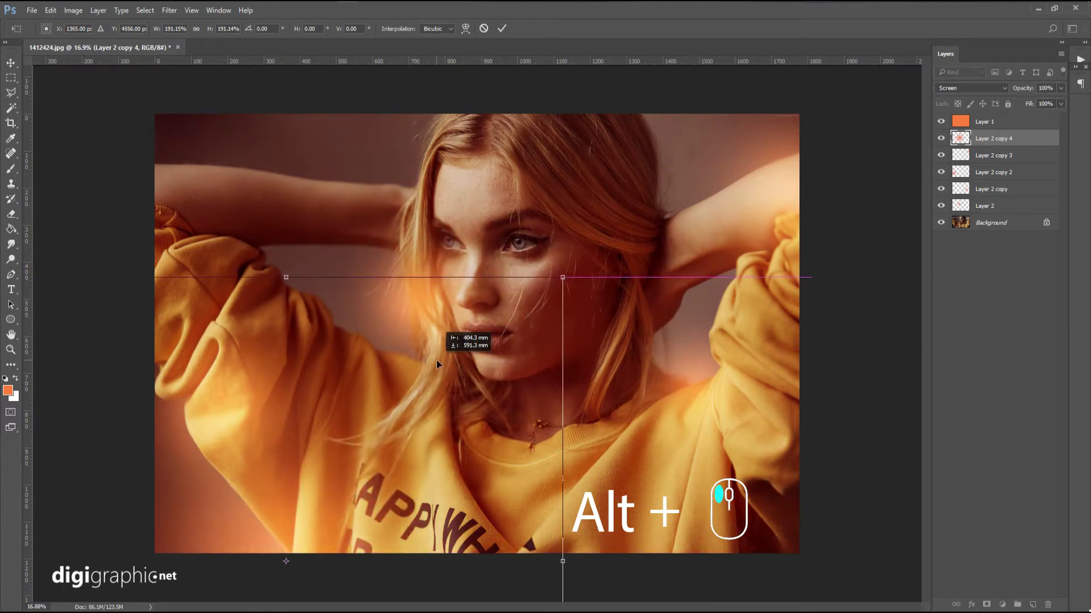
{"action": "mouse_move", "coordinate": [564, 281]}
{"action": "left_mouse_down"}
{"action": "mouse_move", "coordinate": [744, 130]}
{"action": "mouse_move", "coordinate": [477, 372]}
{"action": "left_mouse_up"}
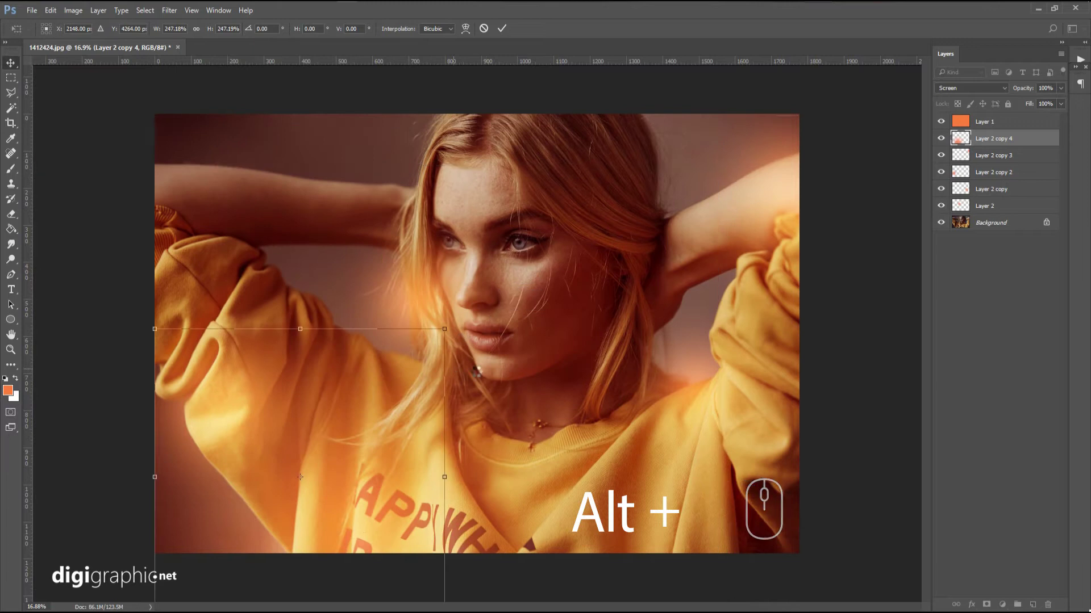
{"action": "key", "text": "Return"}
Spread more glow copies up and to the right, then hide the transform controls
{"action": "mouse_move", "coordinate": [474, 370]}
{"action": "left_mouse_down"}
{"action": "mouse_move", "coordinate": [378, 360]}
{"action": "mouse_move", "coordinate": [328, 384]}
{"action": "mouse_move", "coordinate": [514, 406]}
{"action": "left_mouse_up"}
{"action": "mouse_move", "coordinate": [426, 523]}
{"action": "left_mouse_down"}
{"action": "mouse_move", "coordinate": [660, 81]}
{"action": "mouse_move", "coordinate": [634, 114]}
{"action": "mouse_move", "coordinate": [667, 101]}
{"action": "left_mouse_up"}
{"action": "mouse_move", "coordinate": [730, 134]}
{"action": "left_mouse_down"}
{"action": "mouse_move", "coordinate": [756, 118]}
{"action": "mouse_move", "coordinate": [727, 116]}
{"action": "left_mouse_up"}
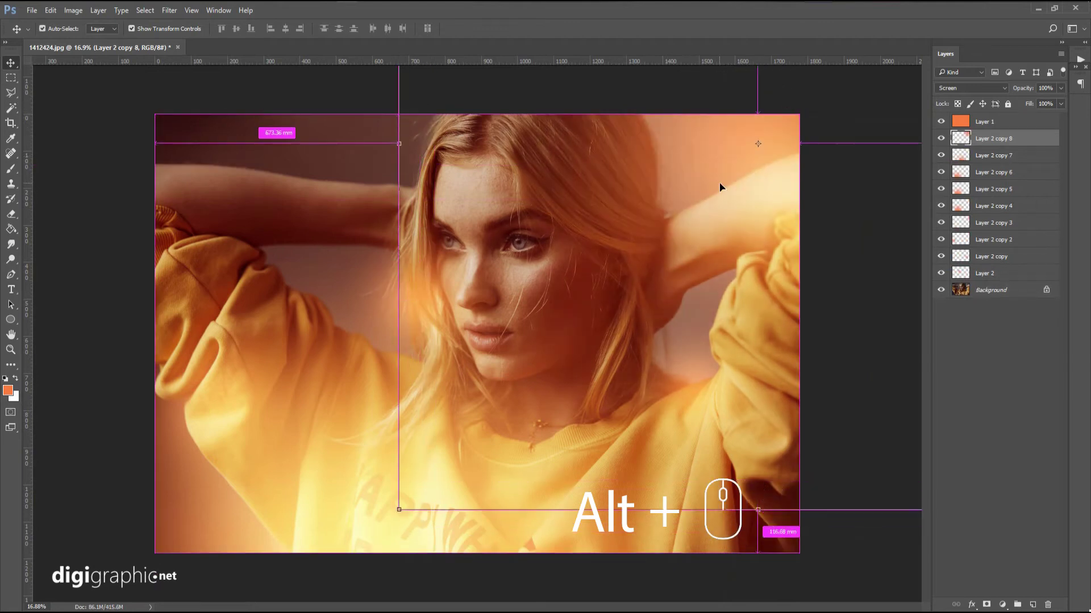
{"action": "scroll", "coordinate": [477, 339], "scroll_direction": "down", "scroll_amount": 2, "text": "alt"}
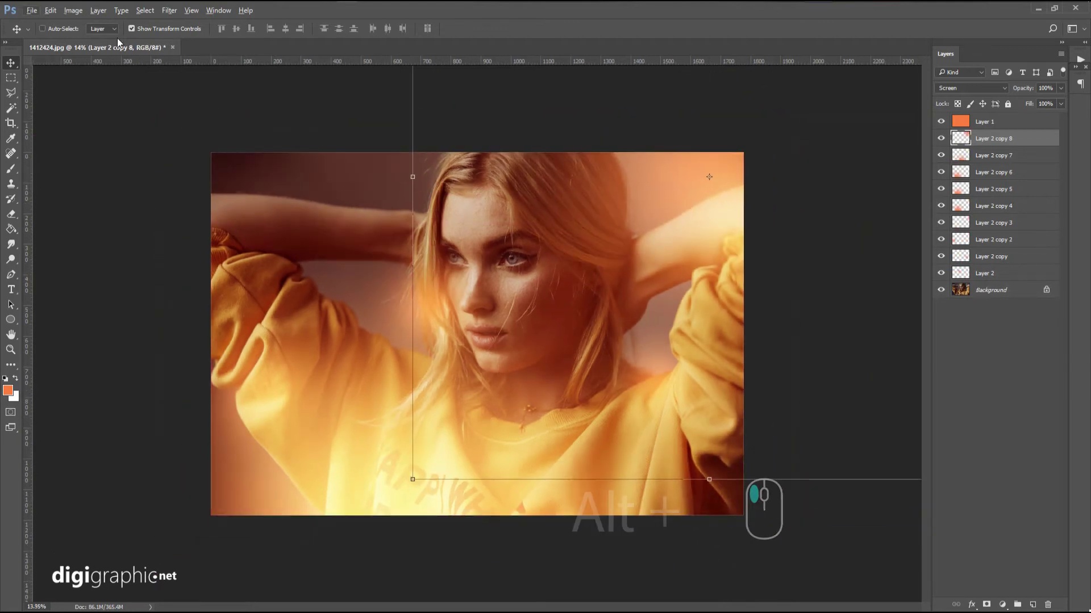
{"action": "left_click", "coordinate": [181, 28]}
{"action": "scroll", "coordinate": [466, 254], "scroll_direction": "down", "scroll_amount": 1, "text": "alt"}
{"action": "scroll", "coordinate": [466, 253], "scroll_direction": "down", "scroll_amount": 1, "text": "alt"}
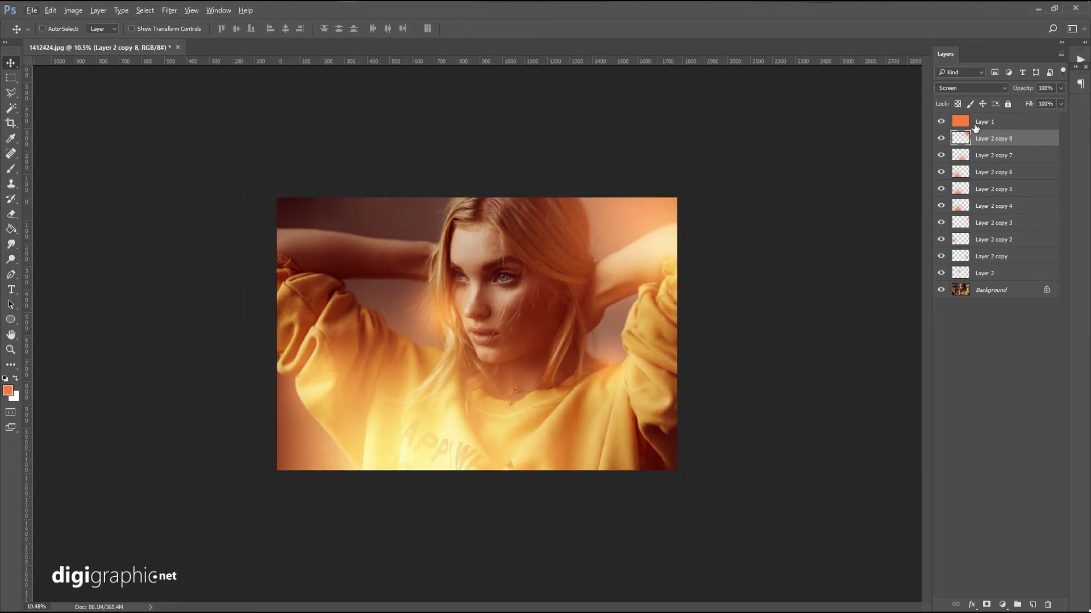
Paint a 100%-hardness orange circle left of the face on Layer 1, blended with Screen
{"action": "left_click", "coordinate": [989, 126]}
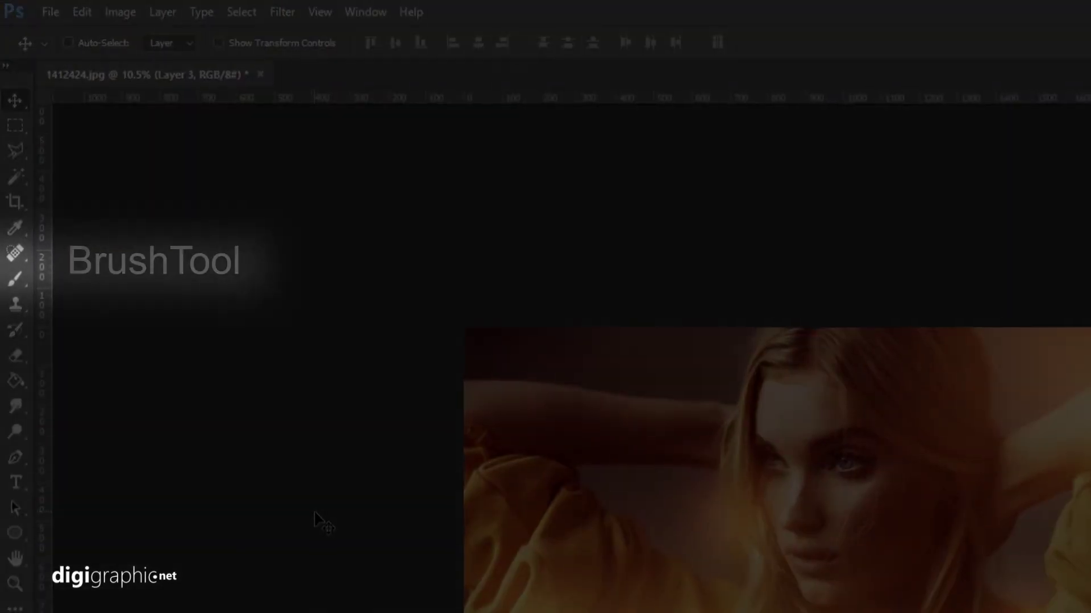
{"action": "key", "text": "b"}
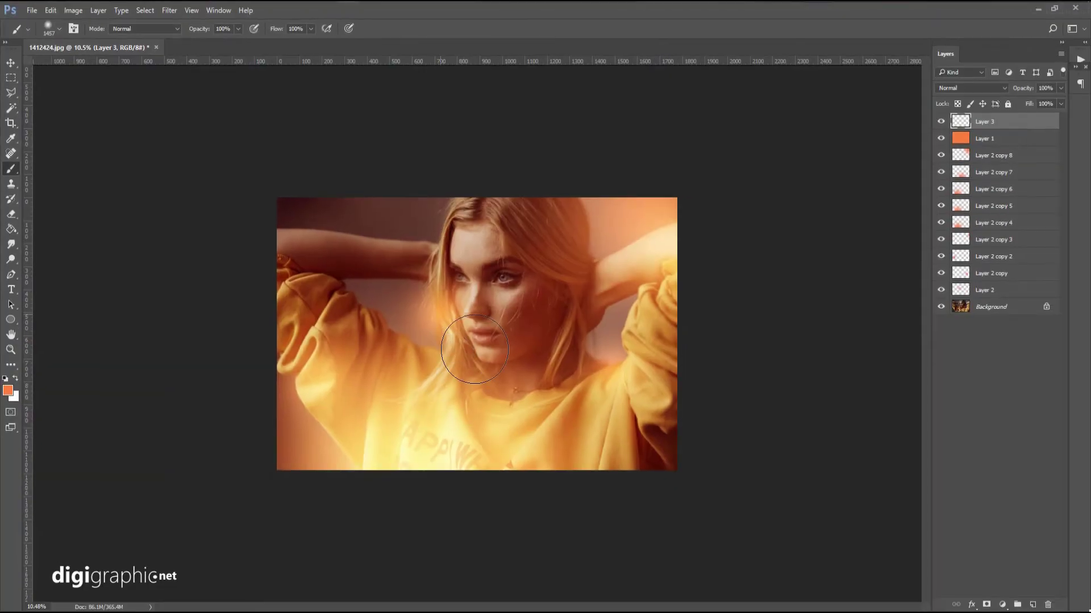
{"action": "right_click", "coordinate": [474, 349]}
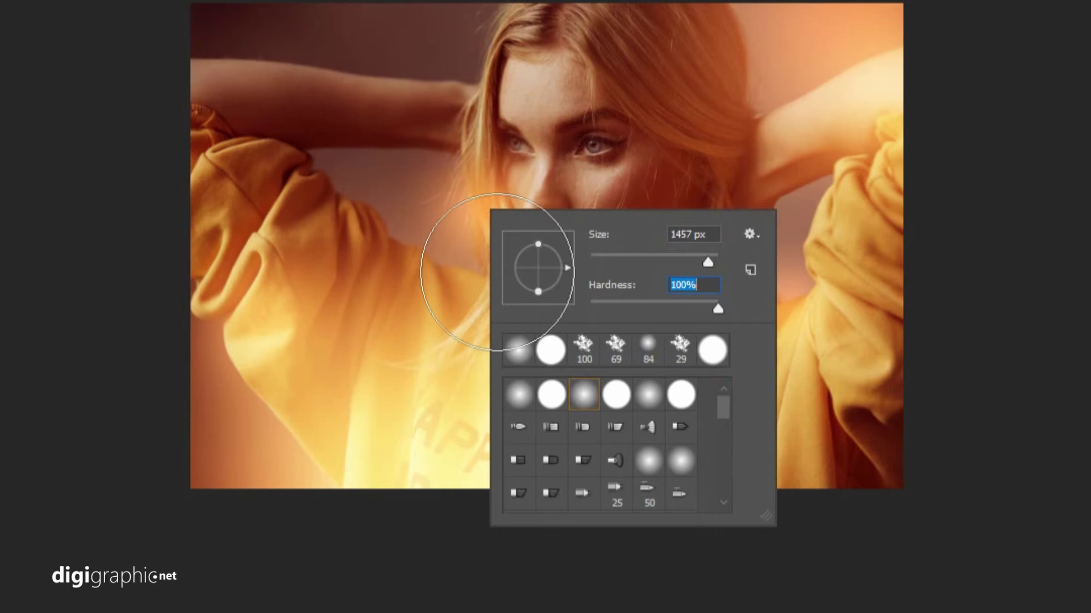
{"action": "key", "text": "Return"}
{"action": "left_click", "coordinate": [417, 191]}
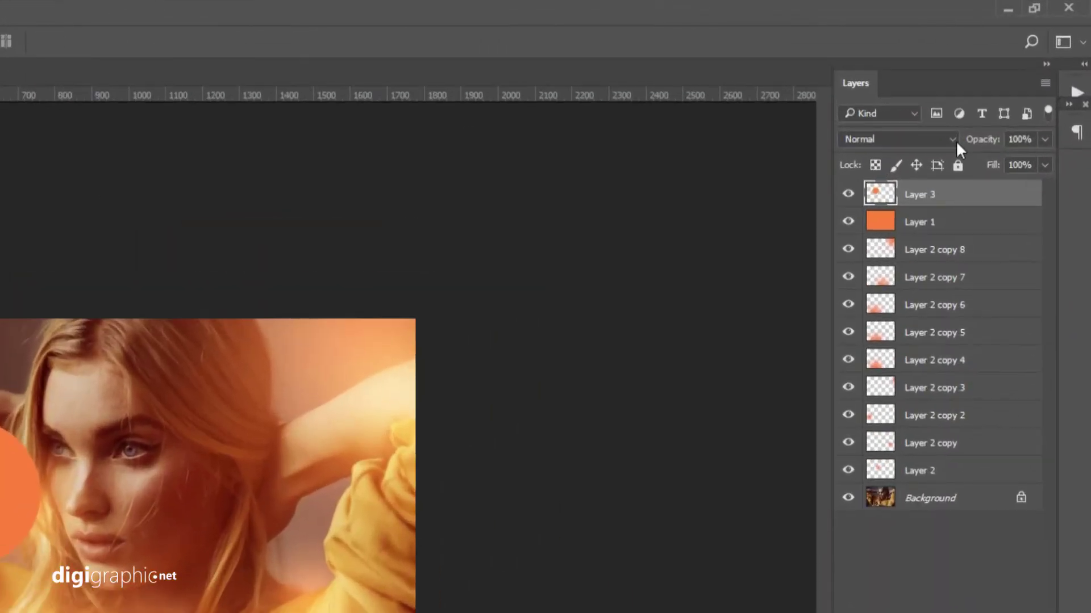
{"action": "left_click", "coordinate": [955, 140]}
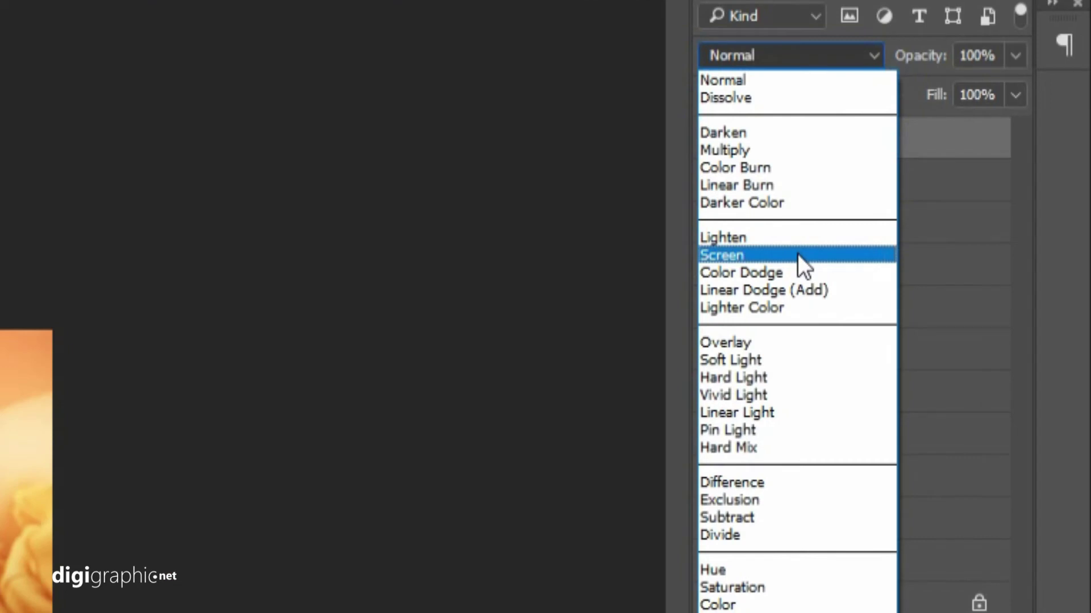
{"action": "left_click", "coordinate": [798, 254]}
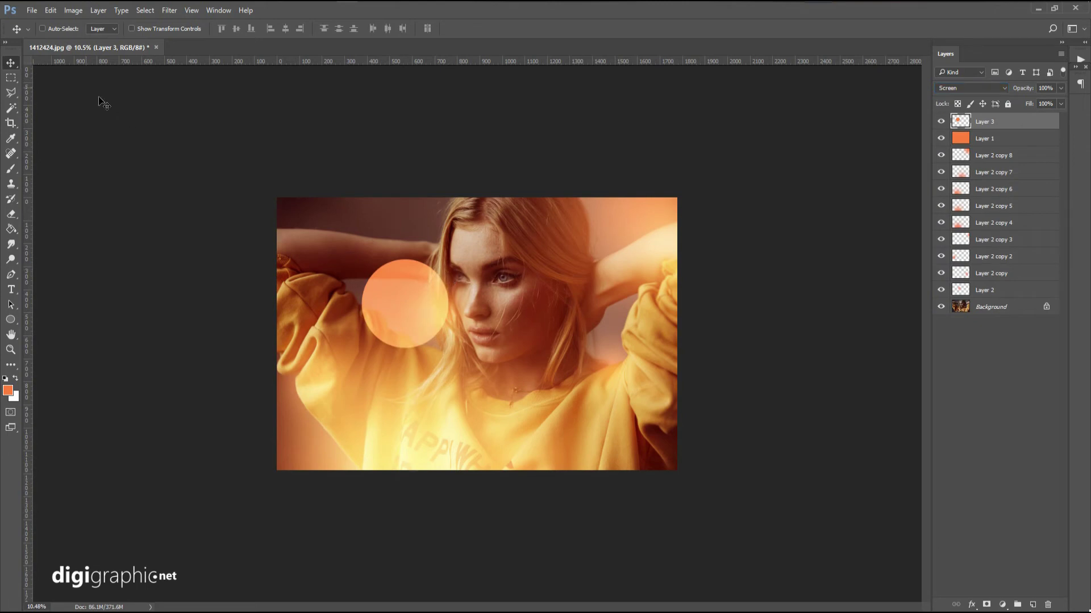
Duplicate the orange circle, partly erase the circles at 33% flow, and move them lower left
{"action": "left_click_drag", "start_coordinate": [428, 324], "coordinate": [444, 363], "text": "alt"}
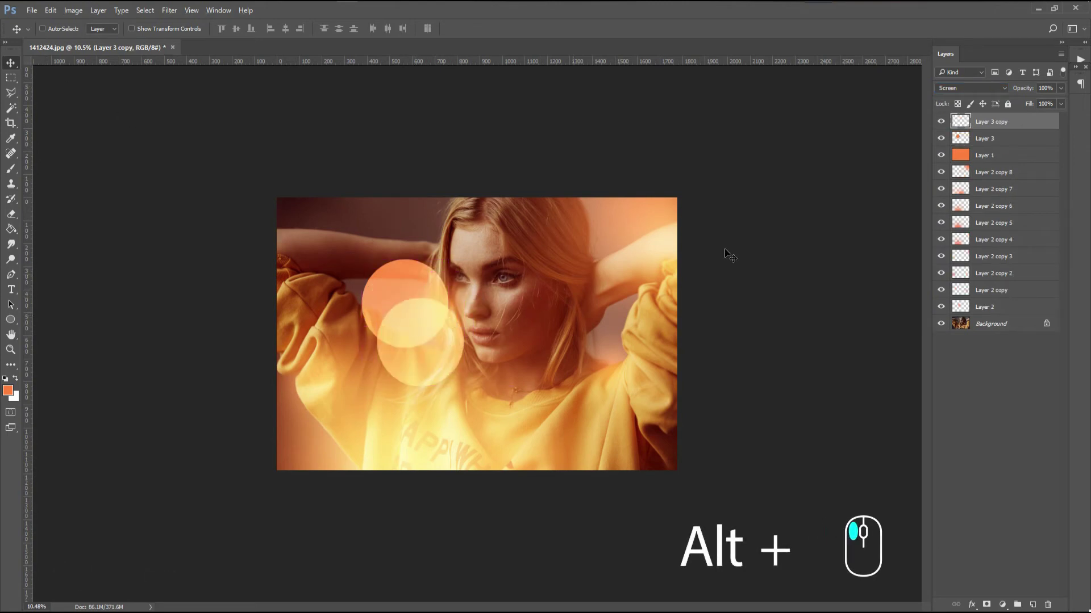
{"action": "key", "text": "e"}
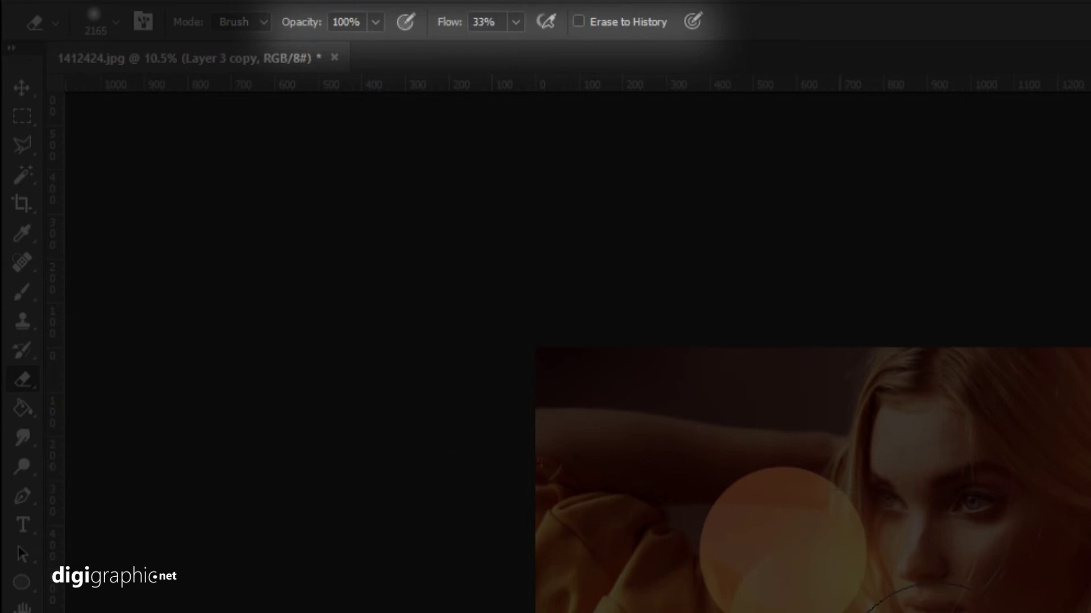
{"action": "left_click", "coordinate": [512, 21]}
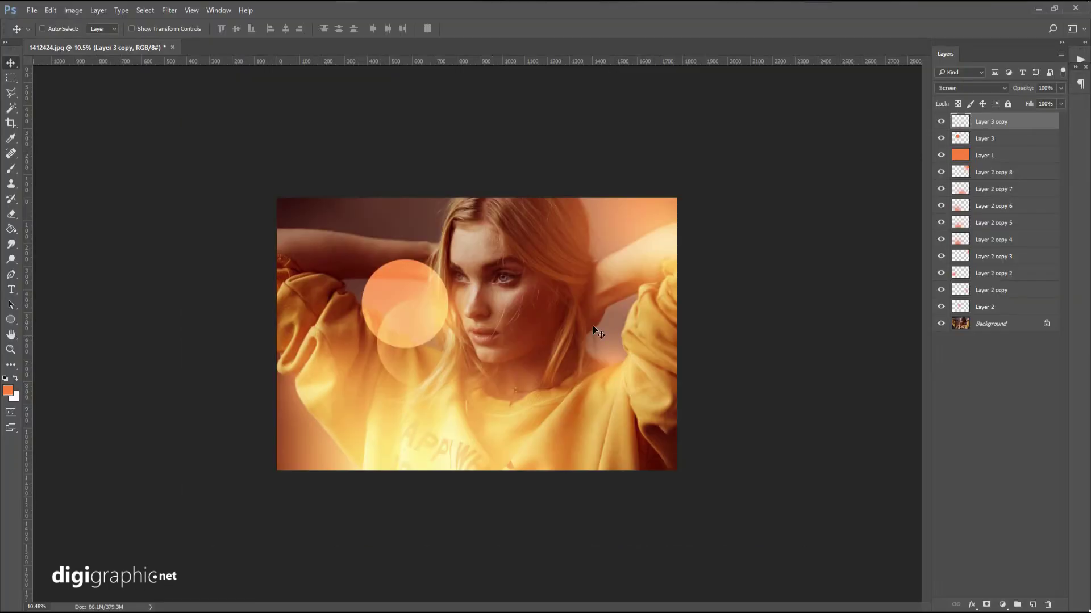
{"action": "left_click_drag", "start_coordinate": [493, 371], "coordinate": [434, 349]}
{"action": "left_click", "coordinate": [1015, 142]}
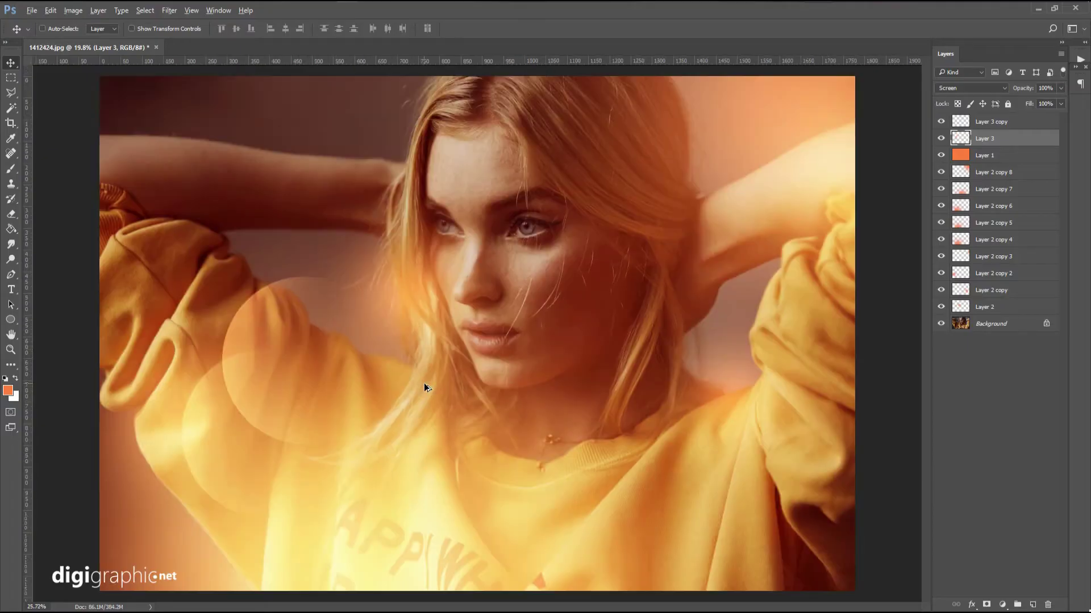
{"action": "scroll", "coordinate": [423, 382], "scroll_direction": "up", "scroll_amount": 2}
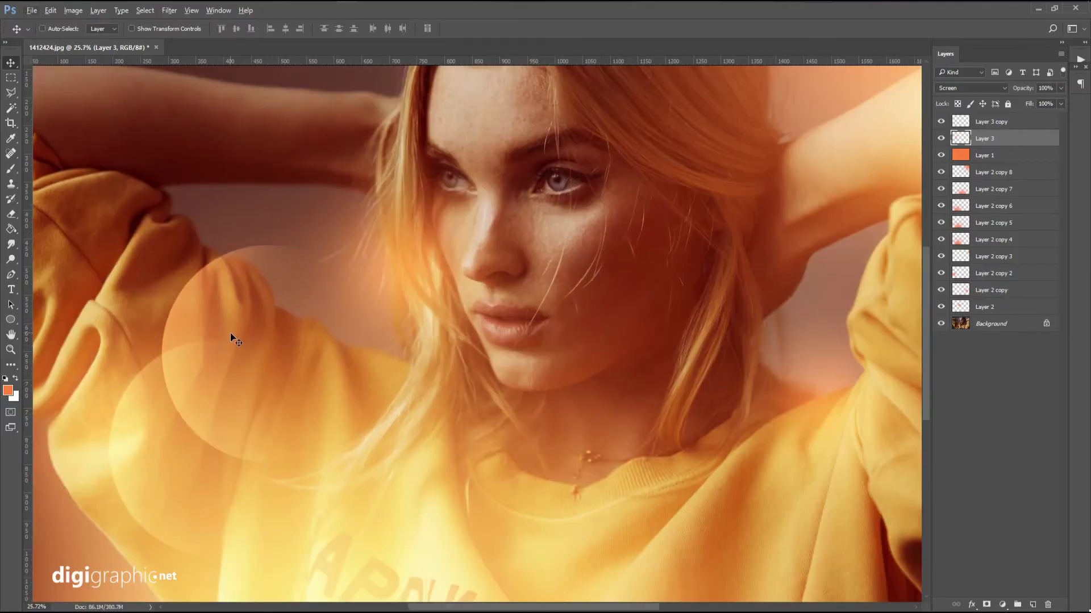
Shrink Layer 3 copy, tuck it below the large circle, and duplicate it for extra glow
{"action": "left_click", "coordinate": [991, 122]}
{"action": "left_click_drag", "start_coordinate": [220, 409], "coordinate": [328, 380]}
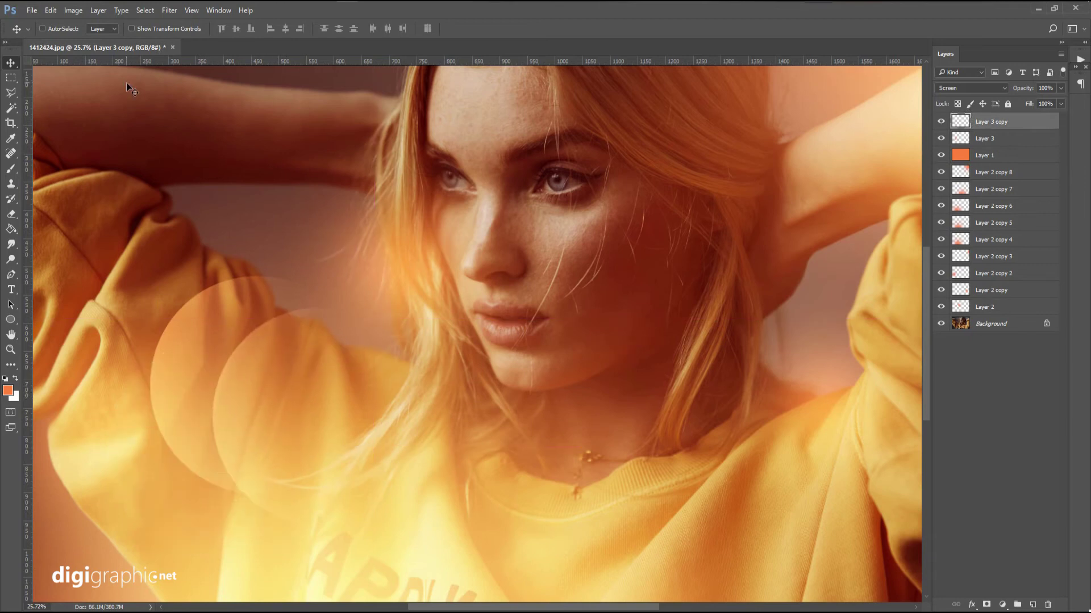
{"action": "left_click", "coordinate": [167, 29]}
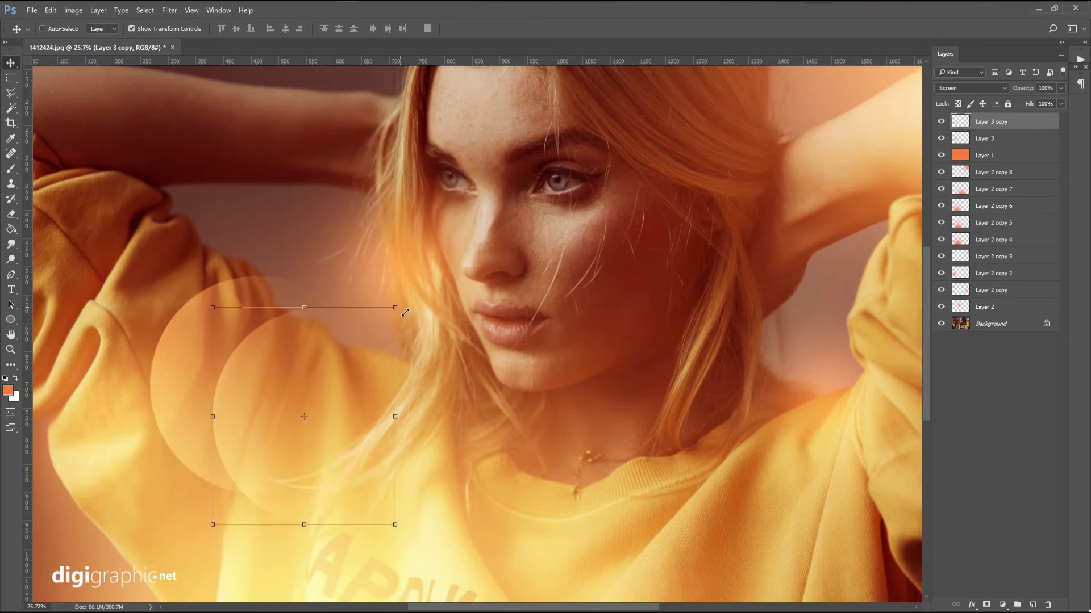
{"action": "left_click_drag", "start_coordinate": [405, 312], "coordinate": [324, 389]}
{"action": "mouse_move", "coordinate": [259, 450]}
{"action": "left_mouse_down"}
{"action": "mouse_move", "coordinate": [199, 419]}
{"action": "mouse_move", "coordinate": [140, 440]}
{"action": "left_mouse_up"}
{"action": "mouse_move", "coordinate": [197, 397]}
{"action": "left_mouse_down"}
{"action": "mouse_move", "coordinate": [190, 415]}
{"action": "mouse_move", "coordinate": [229, 498]}
{"action": "mouse_move", "coordinate": [281, 470]}
{"action": "left_mouse_up"}
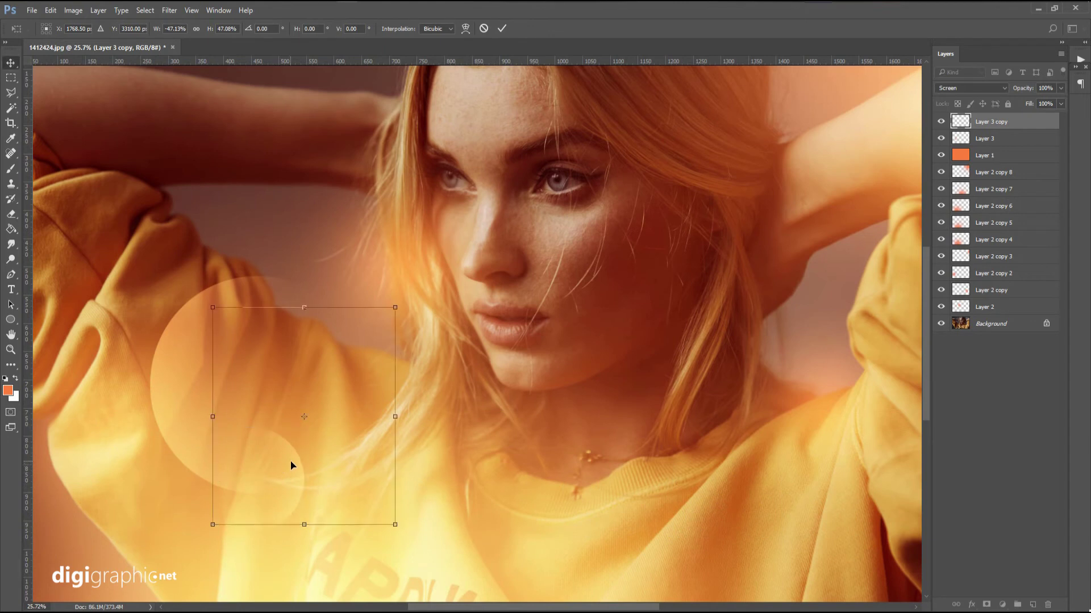
{"action": "key", "text": "Return"}
{"action": "left_click_drag", "start_coordinate": [290, 469], "coordinate": [292, 470]}
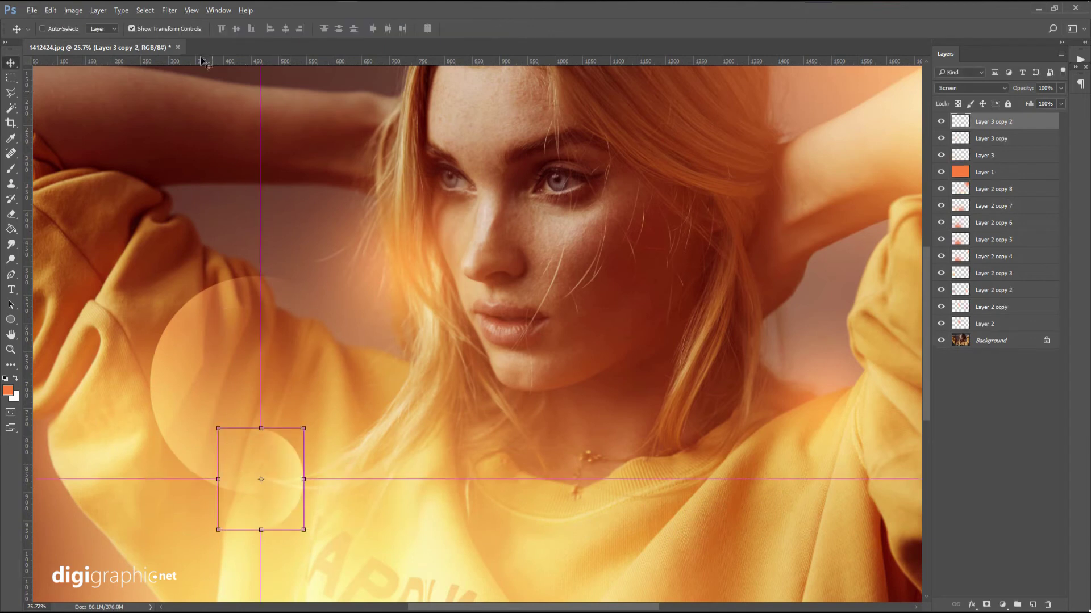
{"action": "left_click", "coordinate": [169, 33]}
{"action": "scroll", "coordinate": [461, 385], "scroll_direction": "down", "scroll_amount": 3}
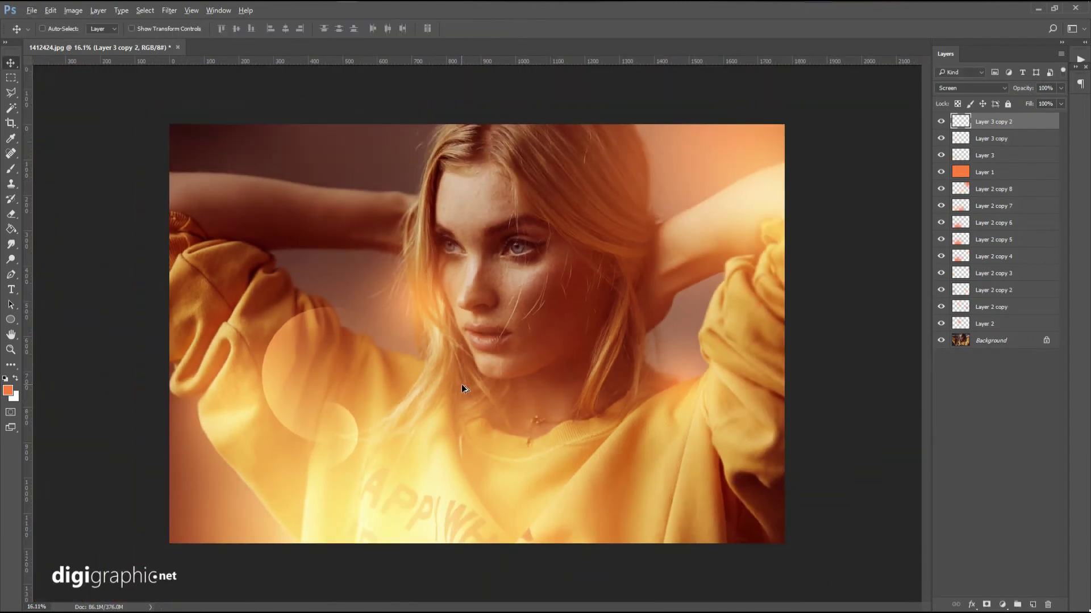